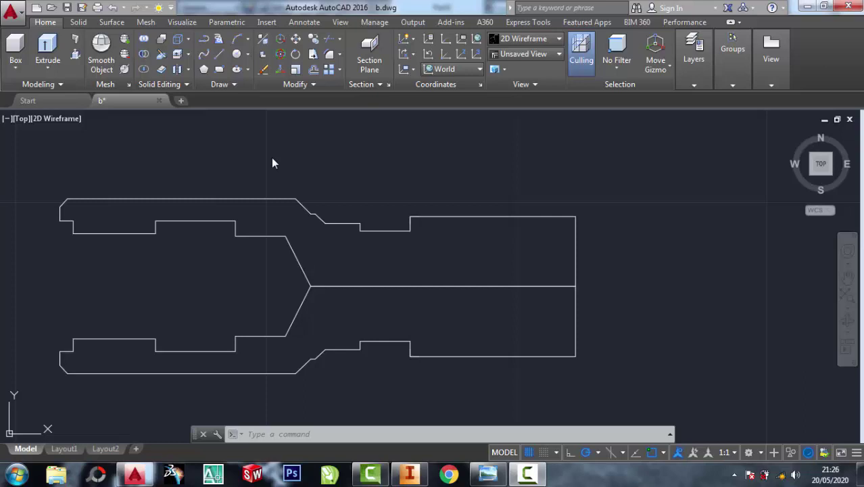
# Erase the lower half of the bushing outline with ERASE, keeping only the upper profile
pyautogui.click(488, 474)
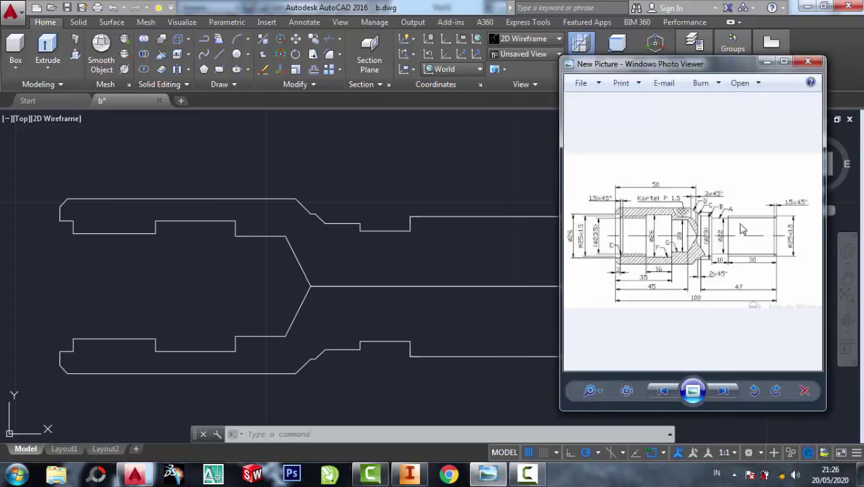
pyautogui.click(453, 192)
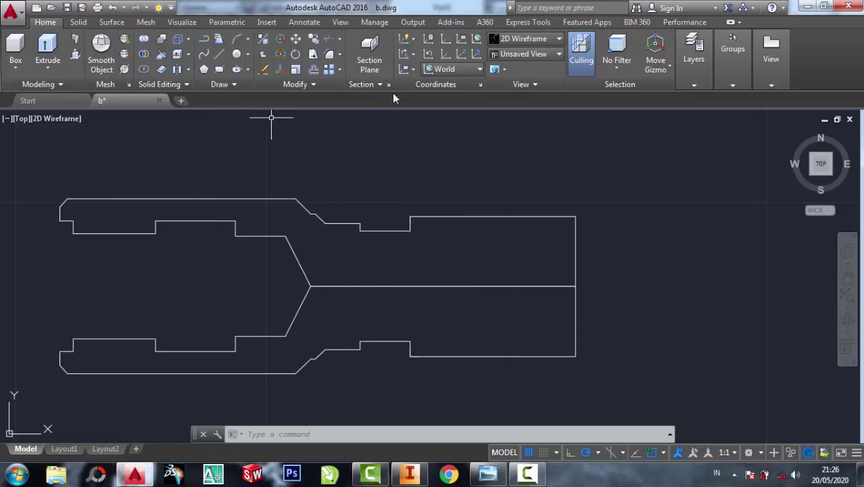
pyautogui.click(263, 69)
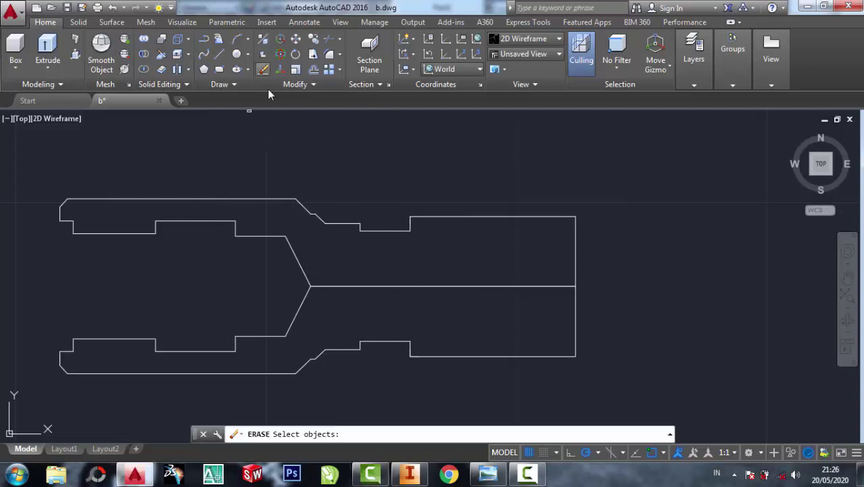
pyautogui.click(608, 392)
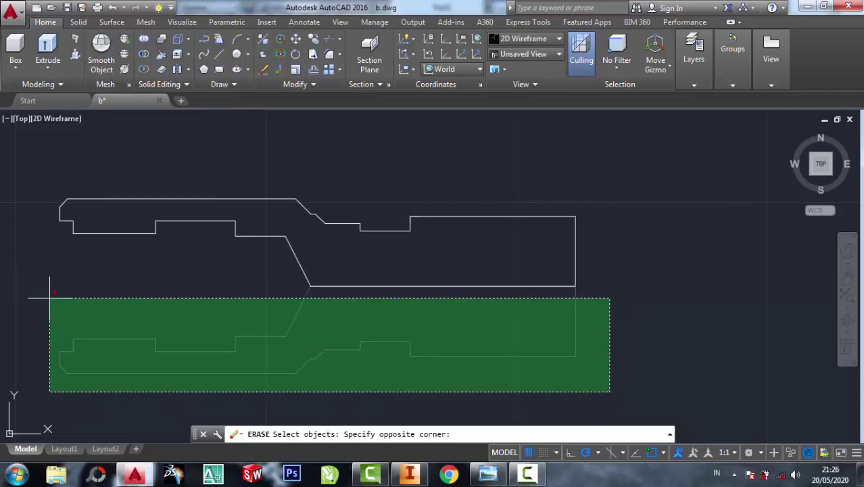
pyautogui.click(37, 280)
pyautogui.click(94, 394)
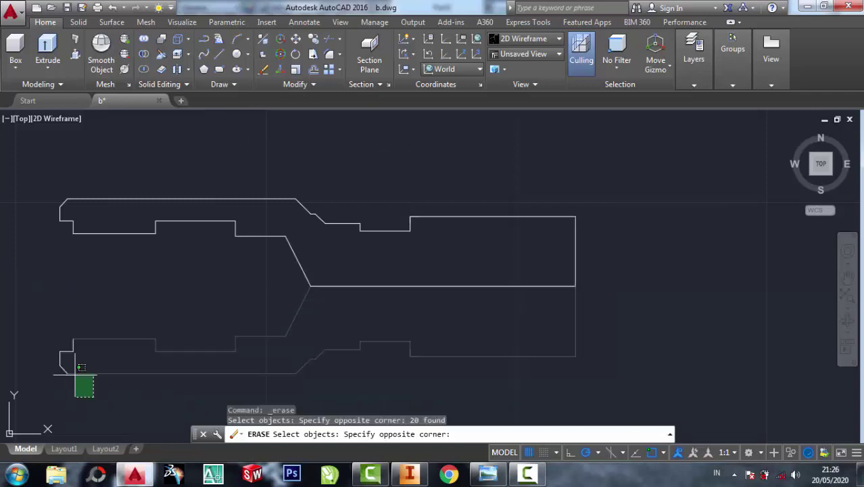
pyautogui.click(23, 311)
pyautogui.press('Return')
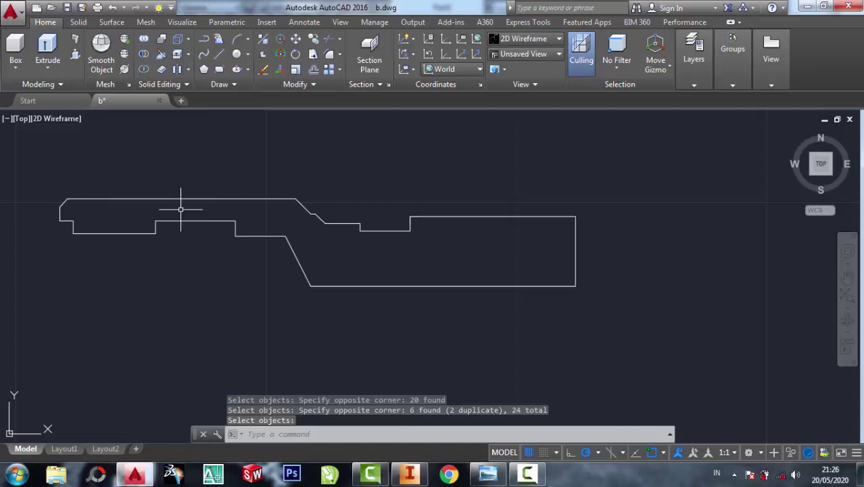
# Window-select the 26 objects of the upper profile and copy them to the clipboard
pyautogui.click(30, 159)
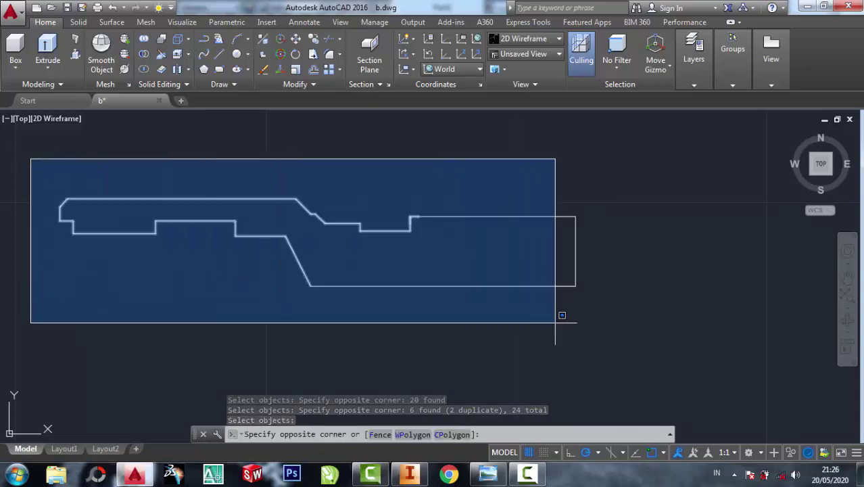
pyautogui.click(638, 335)
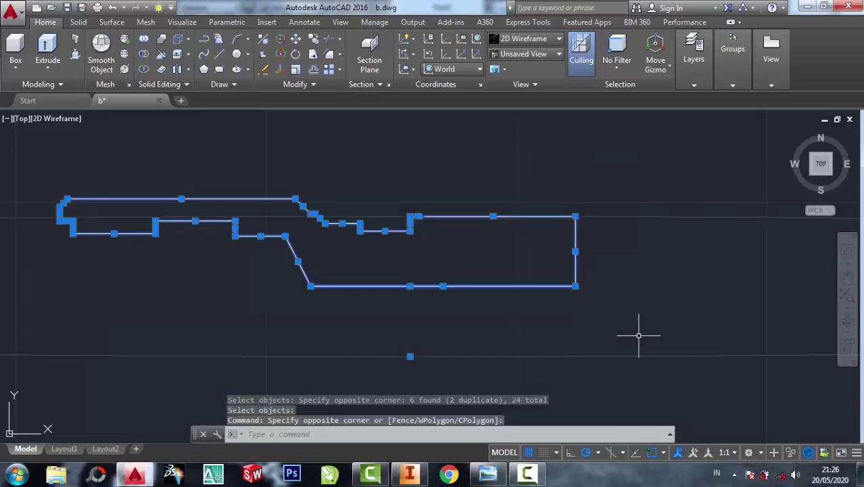
pyautogui.hotkey('ctrl', 'c')
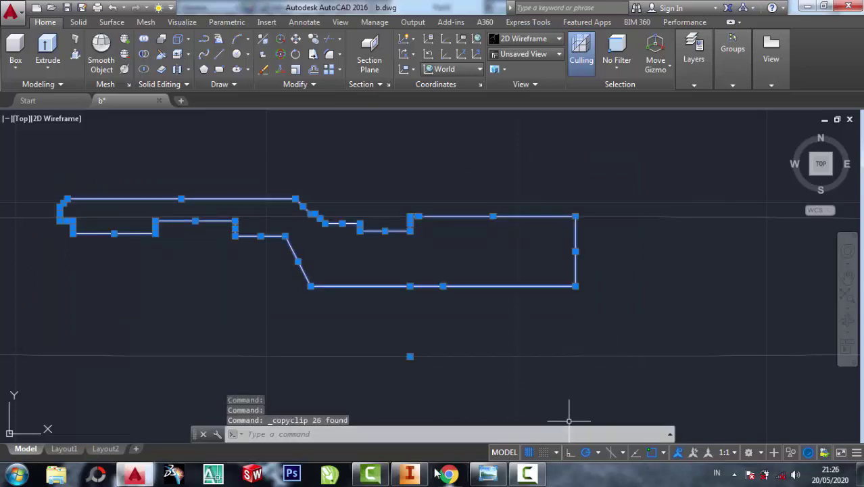
# Switch to Inventor and start an empty Sketch1 on Part3's horizontal XZ origin plane
pyautogui.moveTo(410, 474)
pyautogui.click(405, 412)
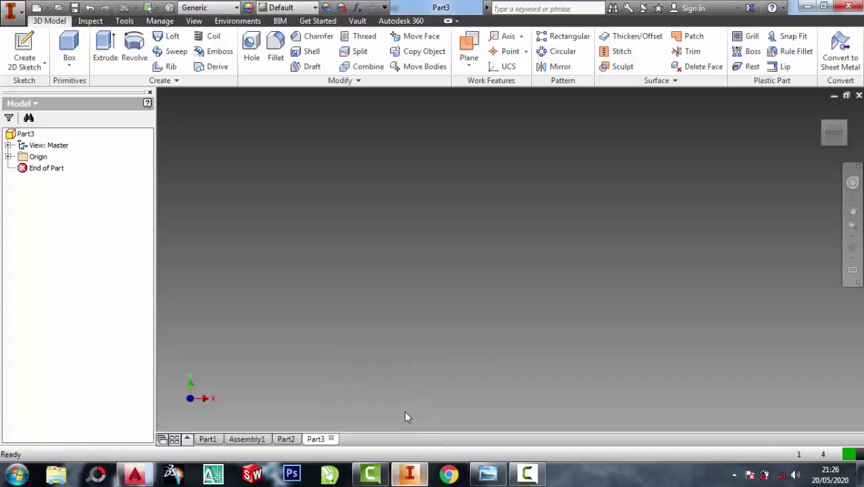
pyautogui.click(44, 65)
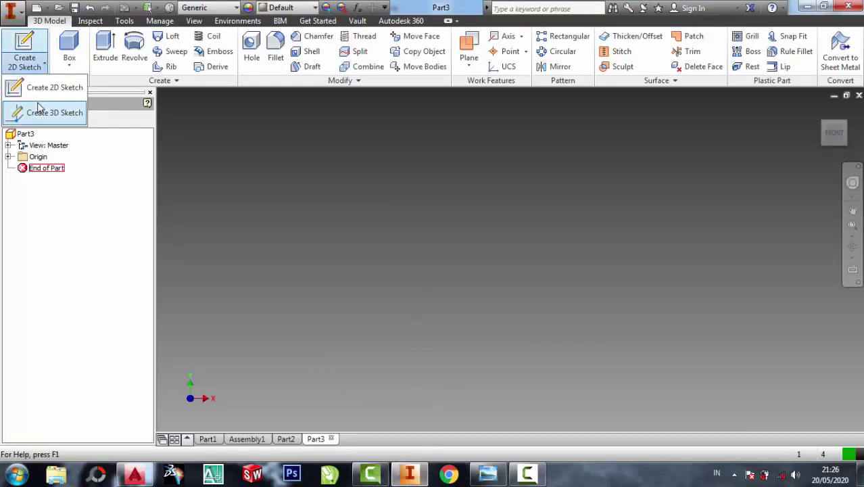
pyautogui.click(47, 88)
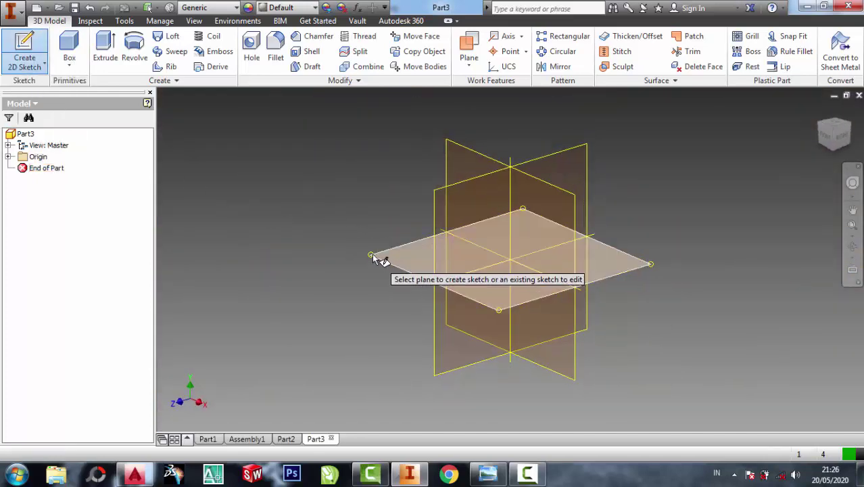
pyautogui.click(374, 258)
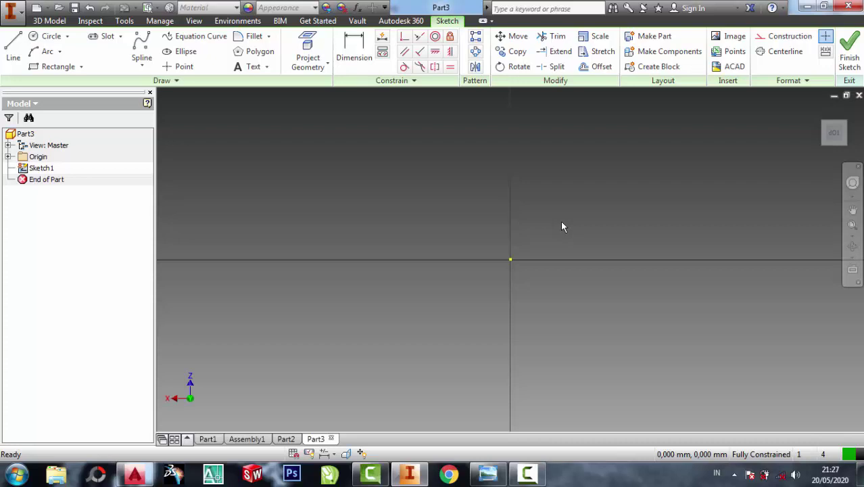
# Paste the AutoCAD half-profile into Sketch1 and window-select all of it
pyautogui.hotkey('ctrl', 'v')
pyautogui.moveTo(721, 170)
pyautogui.mouseDown(button='middle')
pyautogui.moveTo(653, 206)
pyautogui.moveTo(588, 215)
pyautogui.mouseUp(button='middle')
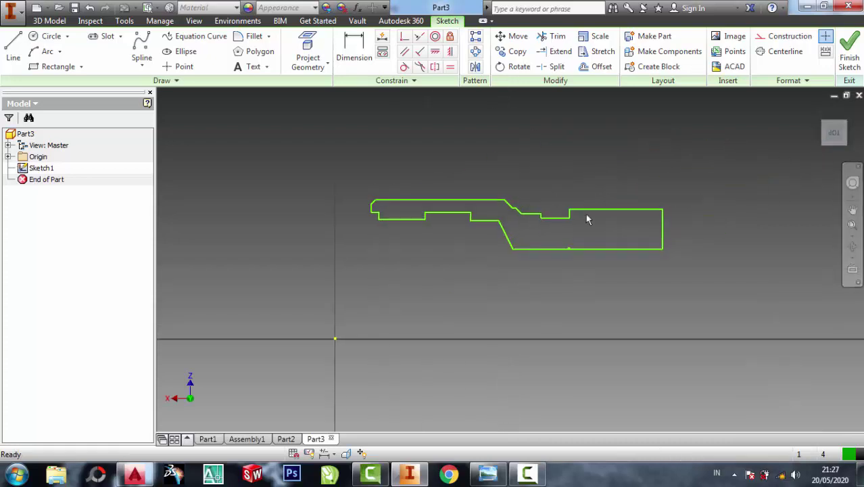
pyautogui.scroll(-2, 587, 203)
pyautogui.scroll(3, 576, 214)
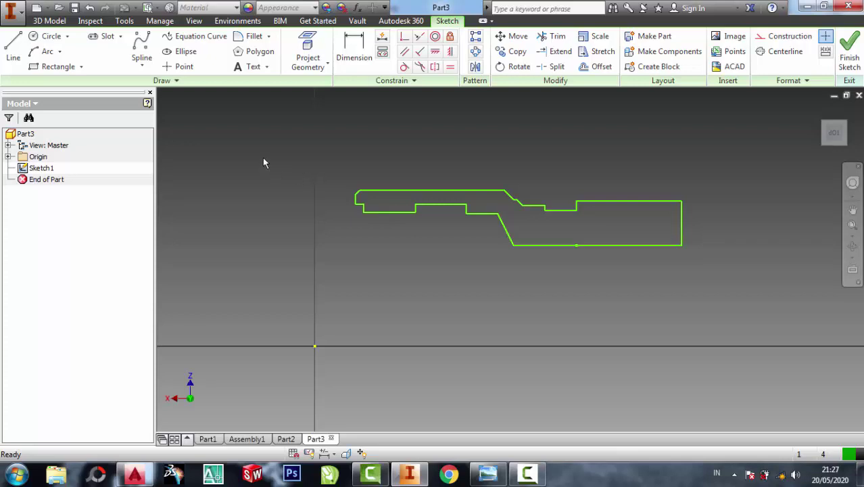
pyautogui.moveTo(391, 176); pyautogui.dragTo(744, 315)
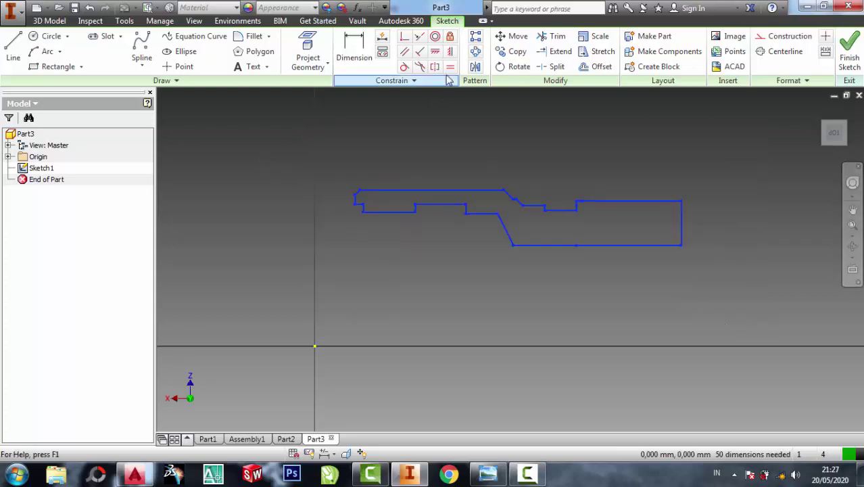
# Move the profile so its lower corner sits on the sketch origin, then finish the sketch
pyautogui.click(513, 37)
pyautogui.click(238, 118)
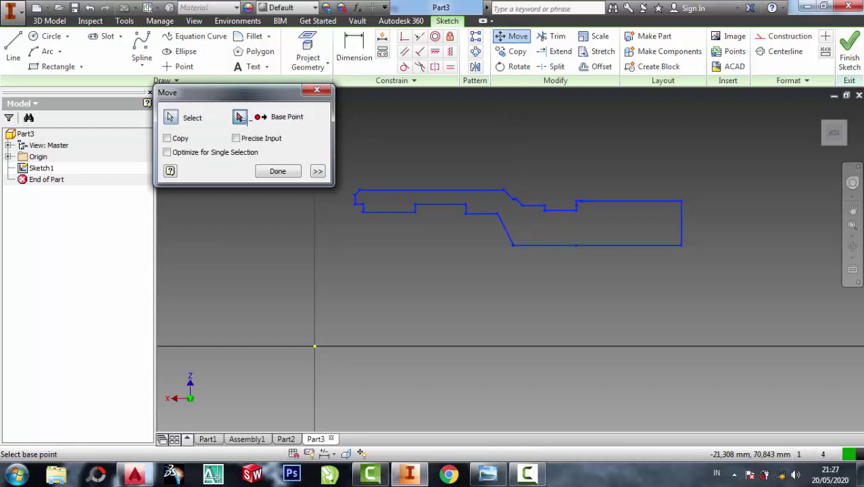
pyautogui.click(513, 247)
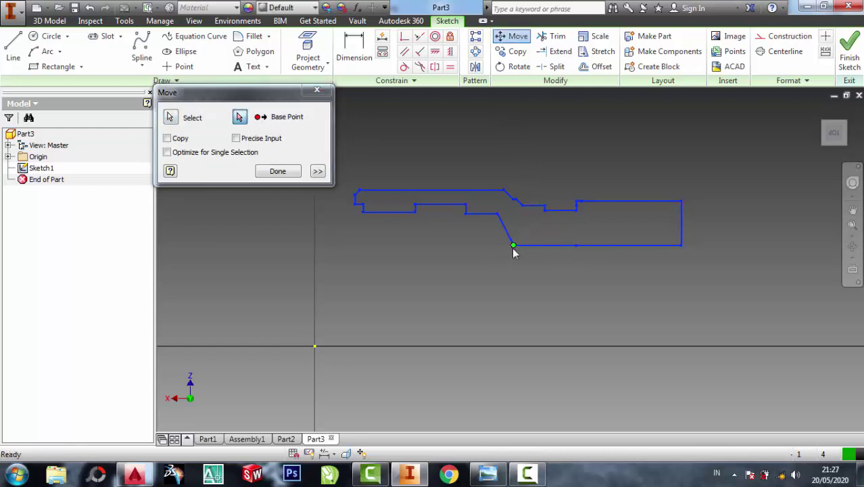
pyautogui.click(313, 344)
pyautogui.click(277, 172)
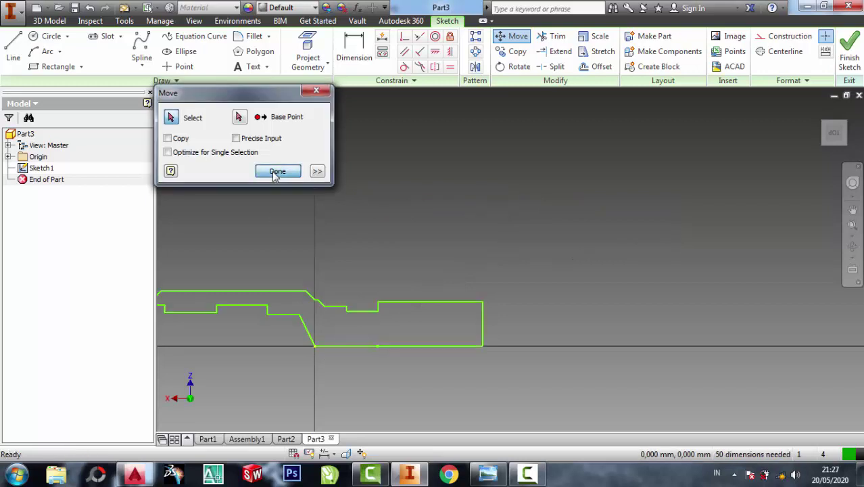
pyautogui.scroll(-2, 407, 238)
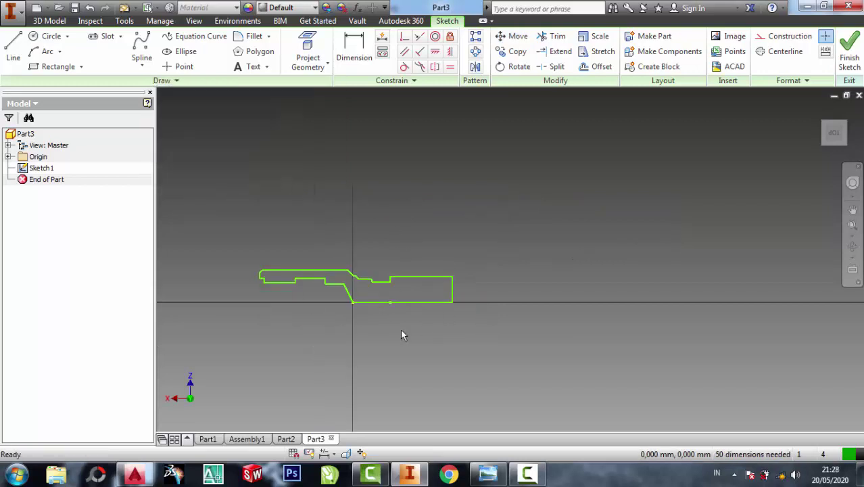
pyautogui.click(850, 61)
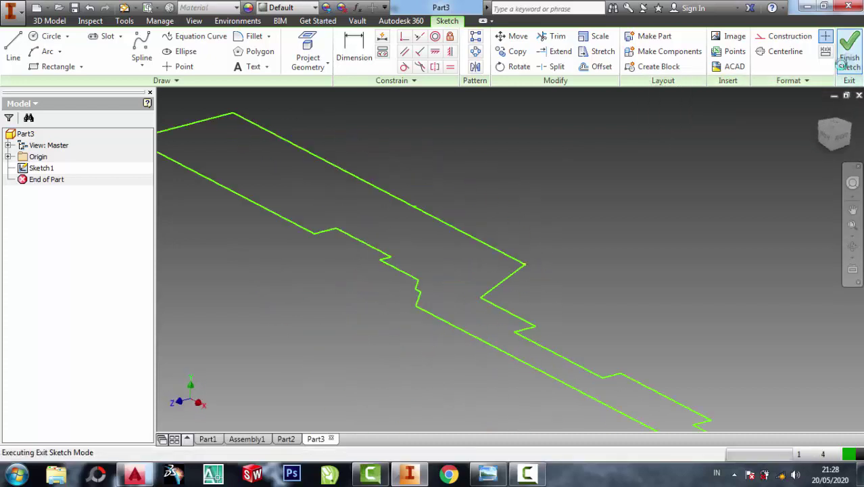
# Start a revolve on the sketch profile, then cancel that first attempt
pyautogui.scroll(-3, 555, 186)
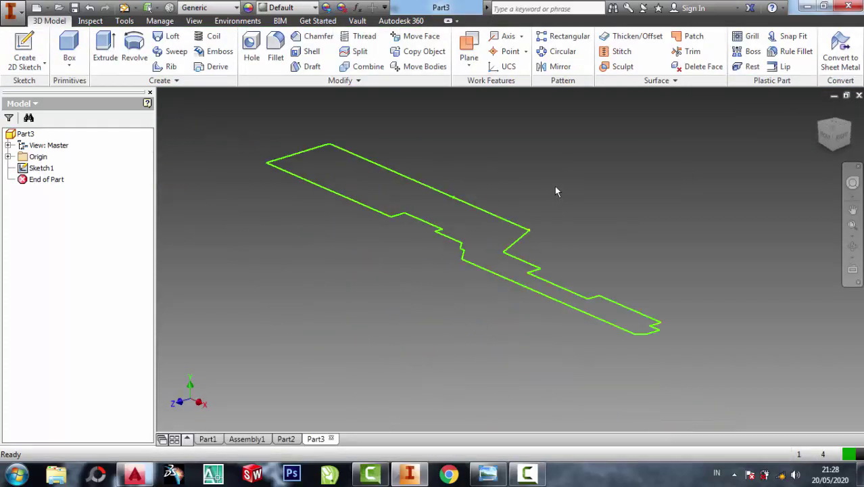
pyautogui.scroll(1, 295, 137)
pyautogui.scroll(-2, 428, 194)
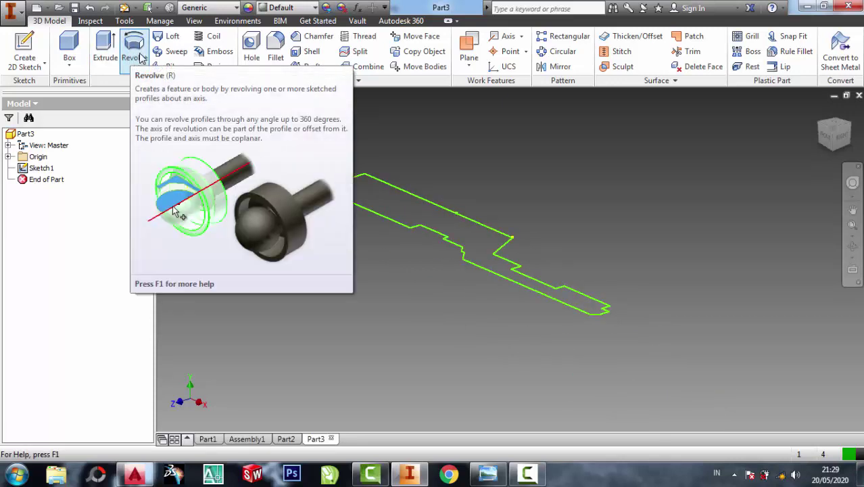
pyautogui.click(141, 58)
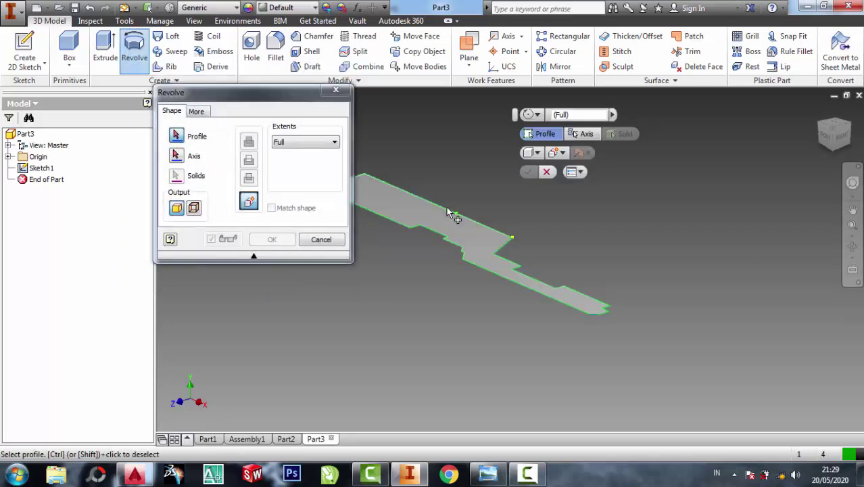
pyautogui.click(447, 214)
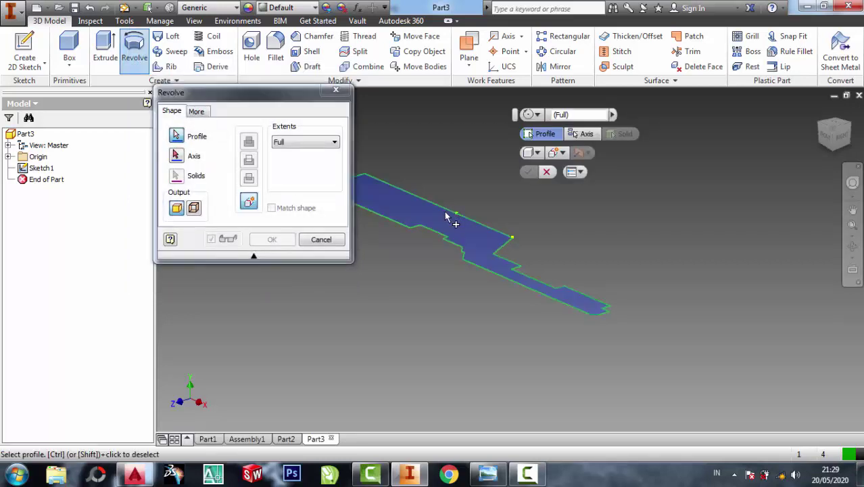
pyautogui.click(325, 245)
# Revolve the profile a full 360° about its long straight edge to create Revolution1
pyautogui.click(139, 64)
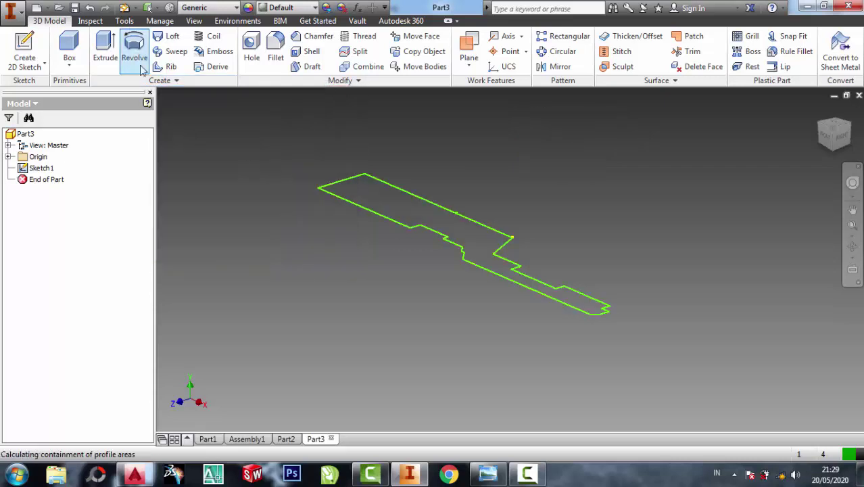
pyautogui.scroll(3, 406, 207)
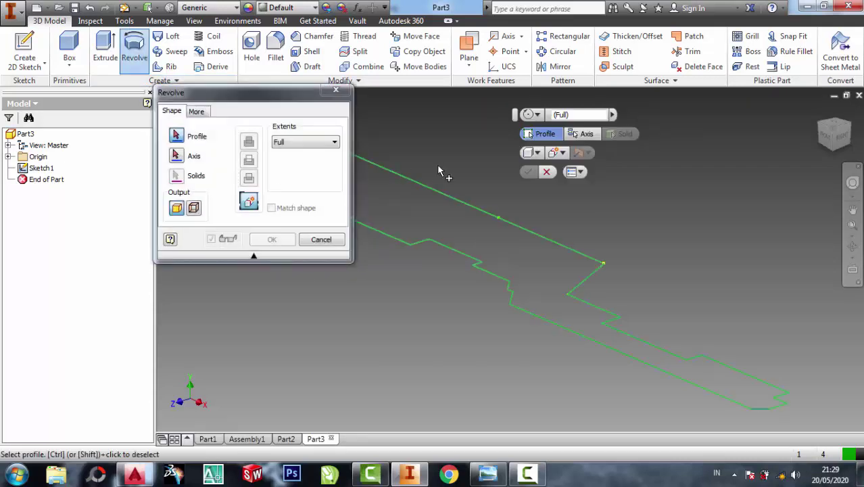
pyautogui.scroll(3, 438, 169)
pyautogui.click(177, 155)
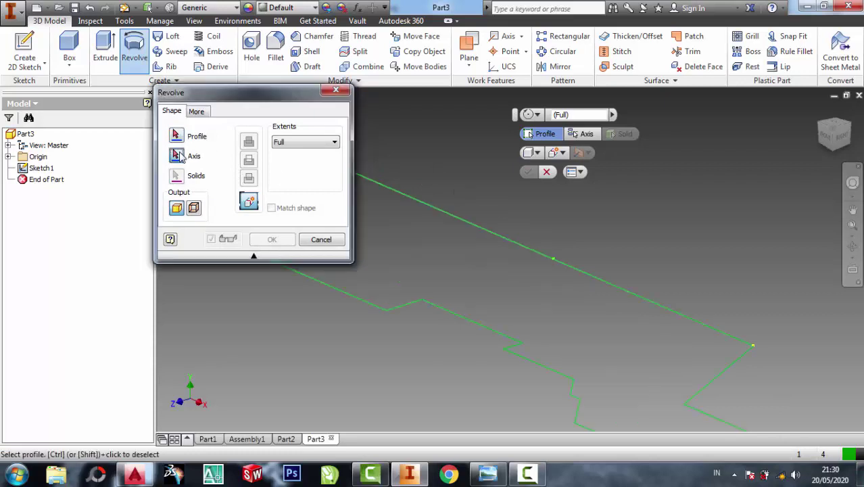
pyautogui.click(177, 156)
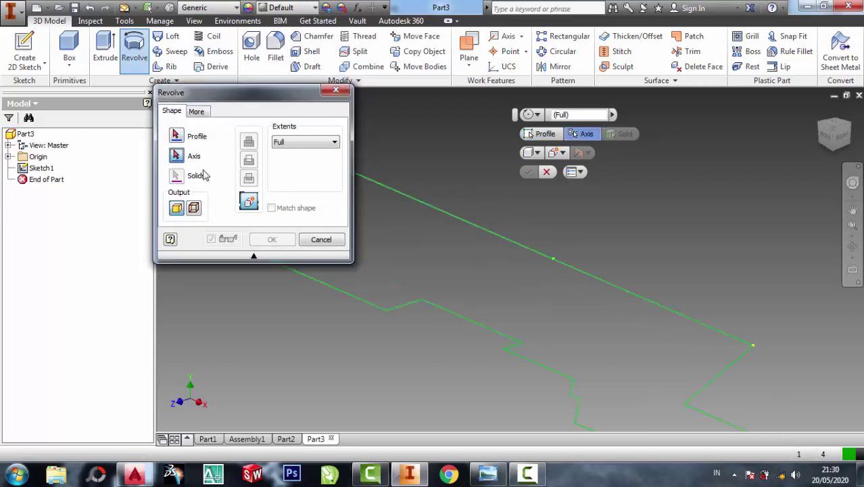
pyautogui.click(459, 223)
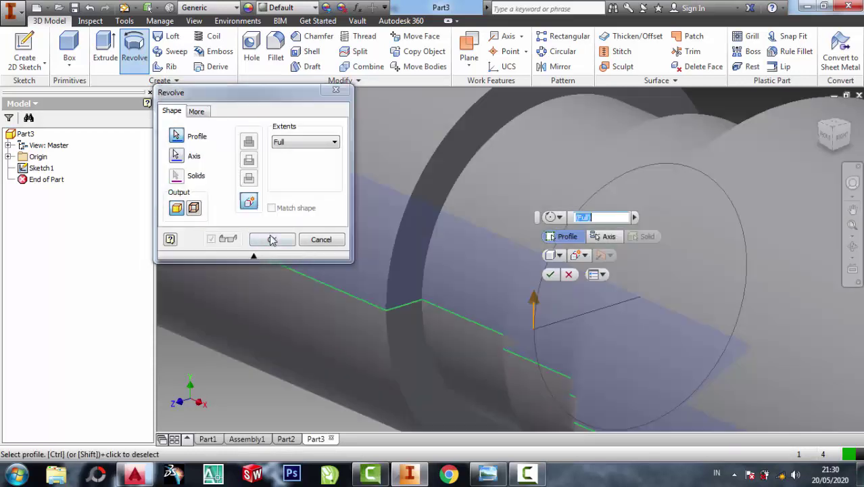
pyautogui.click(273, 239)
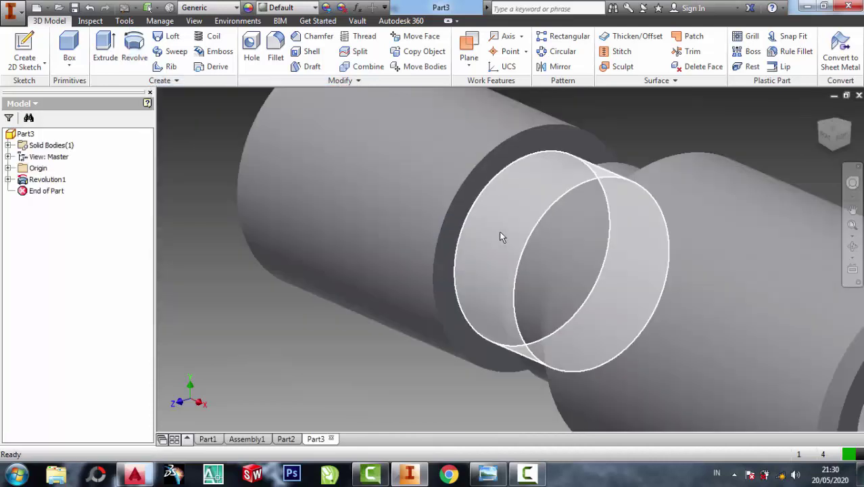
pyautogui.scroll(-5, 699, 250)
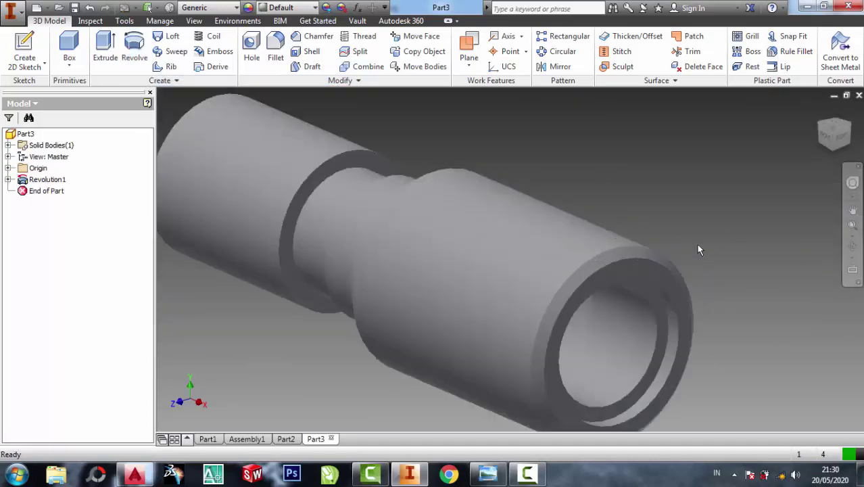
# Zoom around the reference drawing to read the M25x1.5 thread, 1.5x45° chamfer and knurl callouts
pyautogui.click(499, 473)
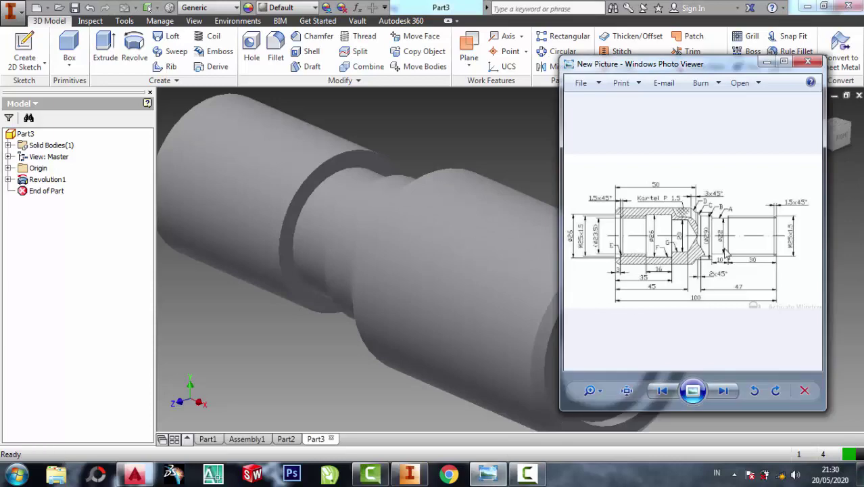
pyautogui.scroll(2, 727, 271)
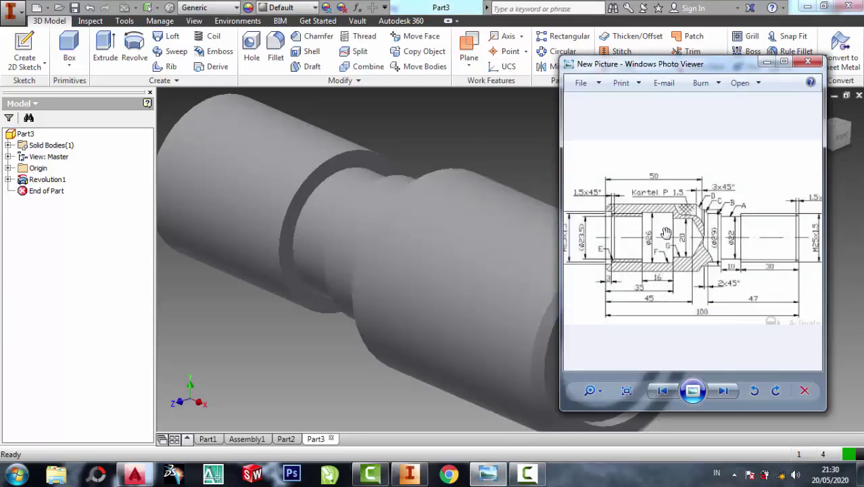
pyautogui.scroll(1, 778, 250)
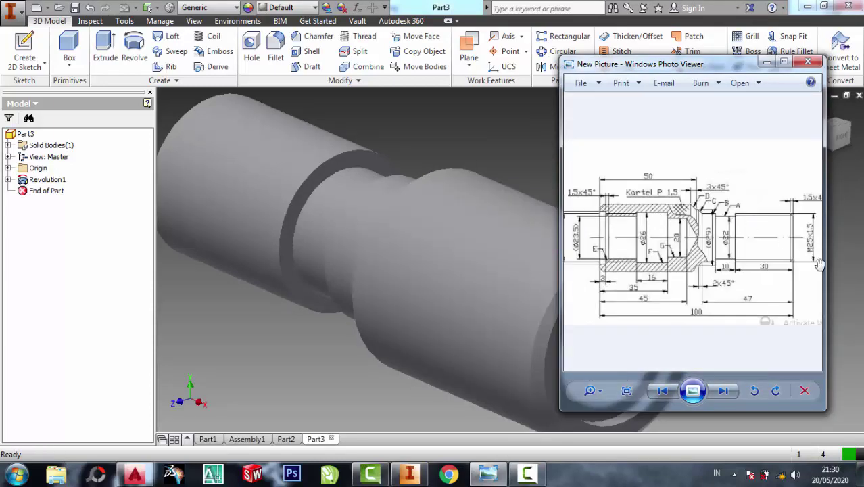
pyautogui.scroll(1, 820, 264)
pyautogui.scroll(1, 815, 260)
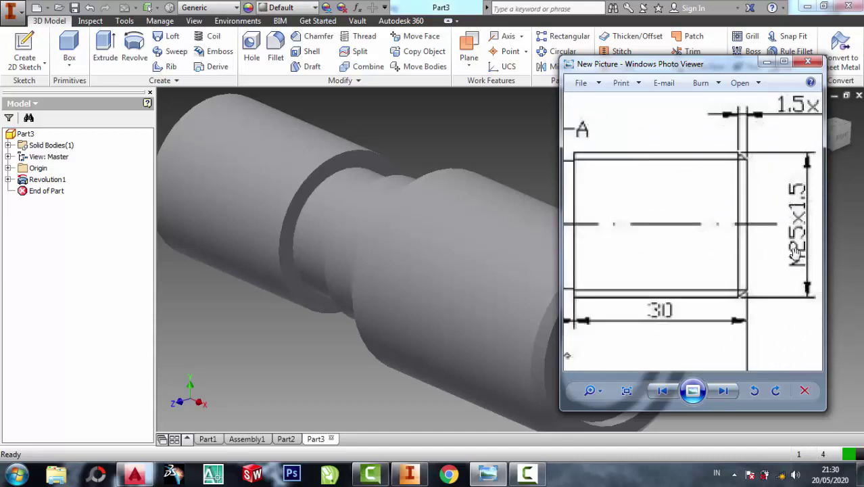
pyautogui.scroll(-1, 796, 251)
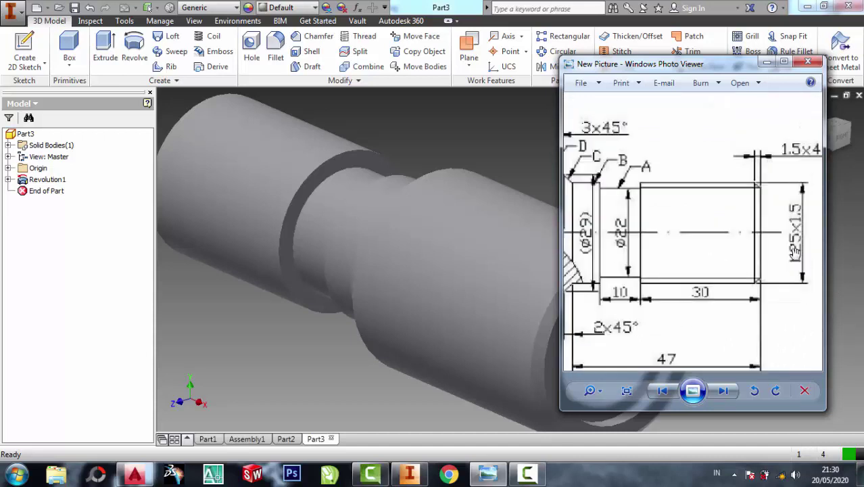
pyautogui.scroll(-1, 796, 252)
pyautogui.scroll(-1, 796, 252)
pyautogui.scroll(1, 751, 229)
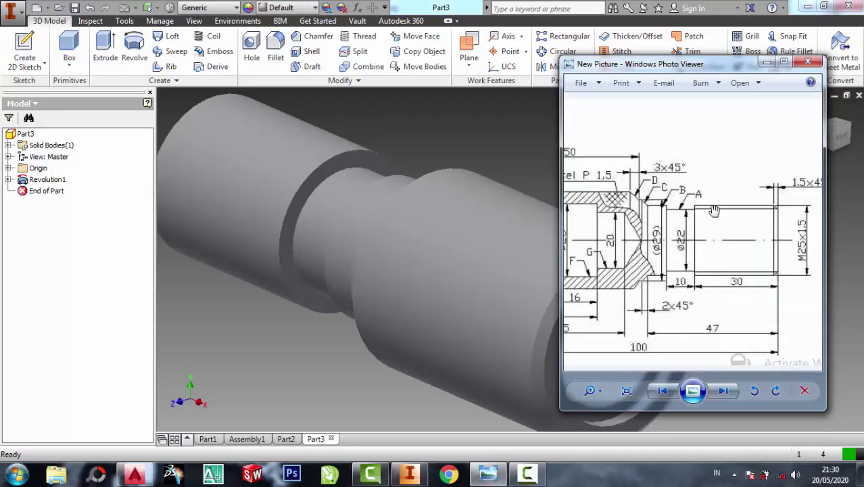
pyautogui.scroll(-2, 794, 218)
pyautogui.scroll(2, 579, 250)
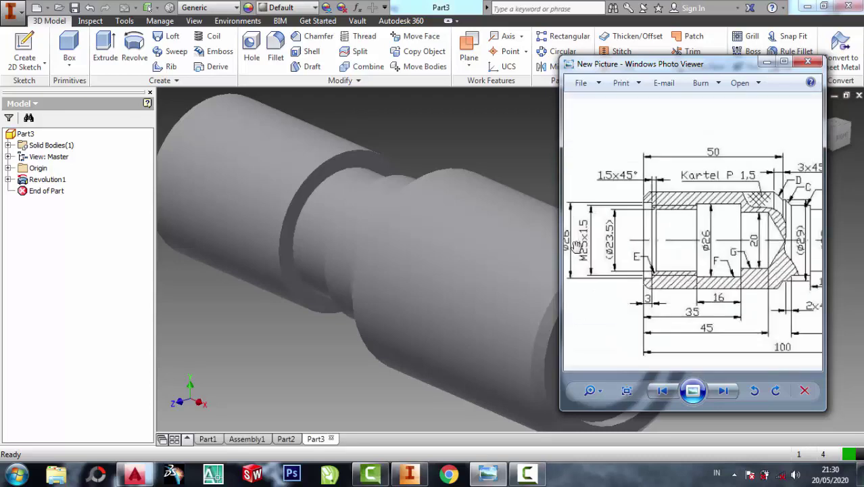
pyautogui.scroll(1, 579, 250)
pyautogui.scroll(1, 581, 251)
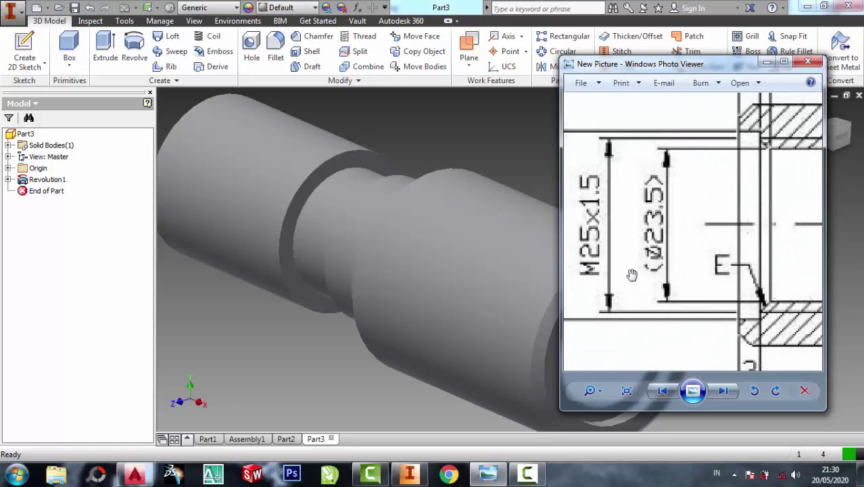
pyautogui.scroll(-1, 638, 260)
pyautogui.scroll(-1, 595, 203)
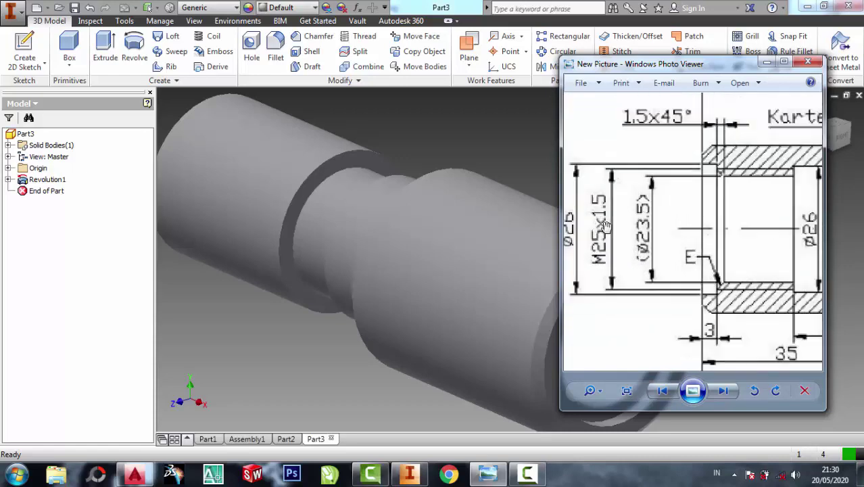
pyautogui.scroll(-1, 675, 209)
pyautogui.scroll(1, 730, 193)
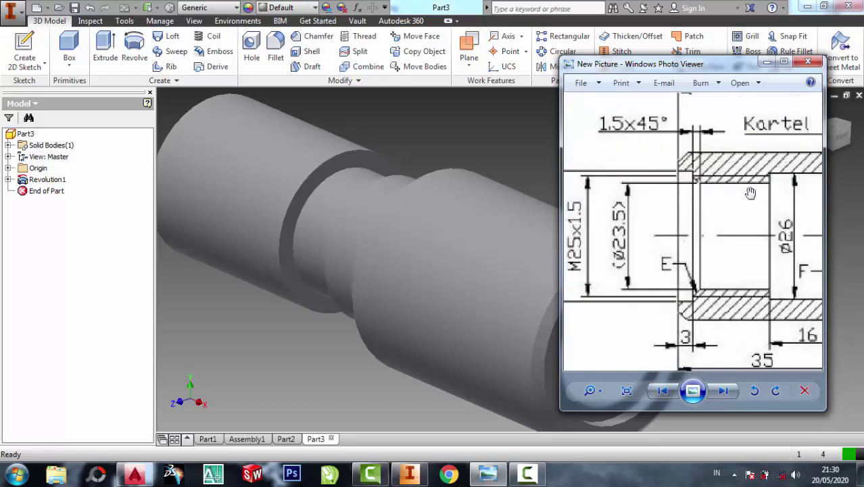
pyautogui.scroll(-1, 731, 195)
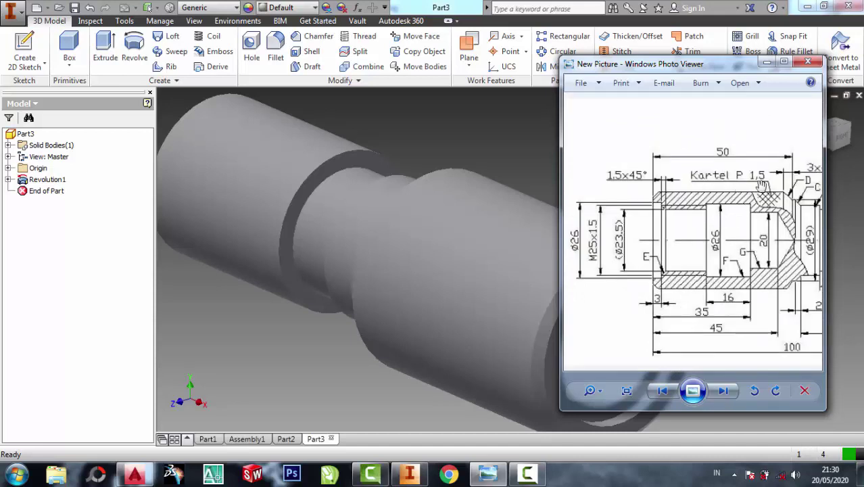
# Apply a full-length cosmetic thread (Thread1) to the bushing's inner bore face
pyautogui.click(507, 144)
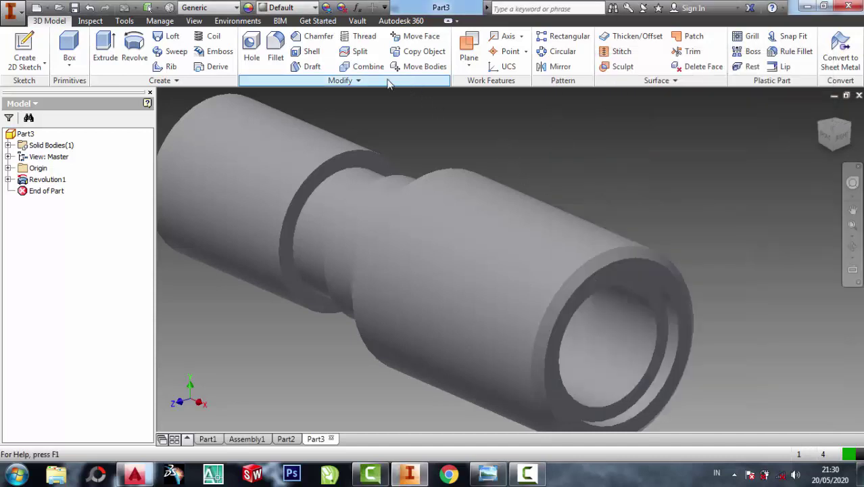
pyautogui.click(360, 41)
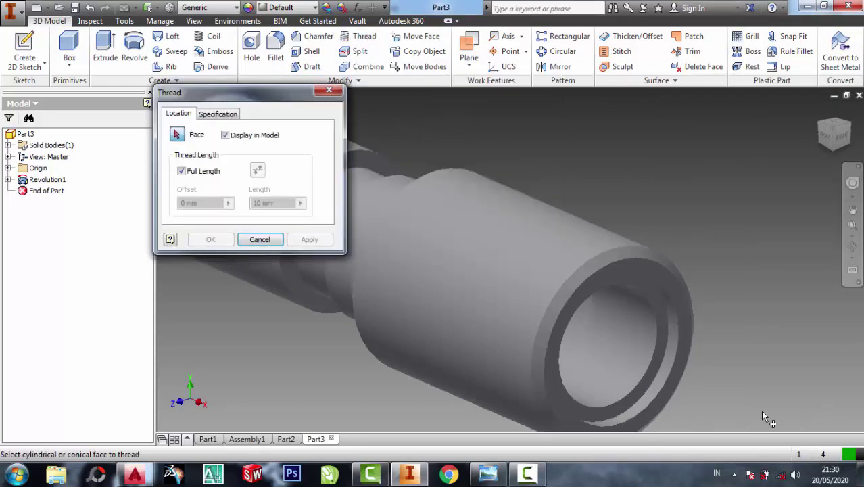
pyautogui.click(637, 352)
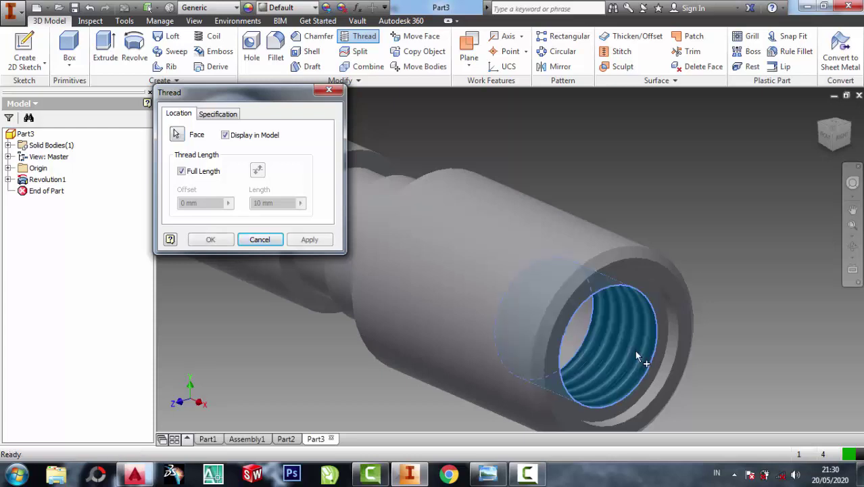
pyautogui.click(211, 240)
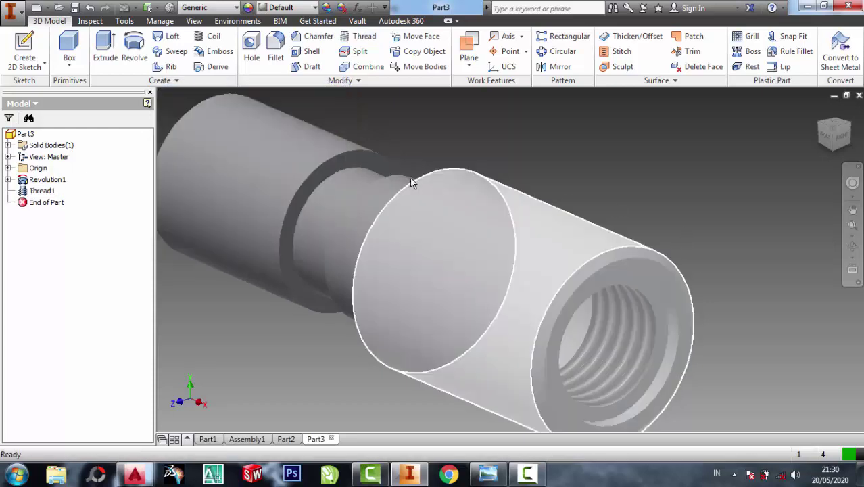
# Round the bushing's circular end edge with a 2 mm fillet
pyautogui.scroll(2, 593, 188)
pyautogui.scroll(2, 587, 164)
pyautogui.scroll(-5, 318, 136)
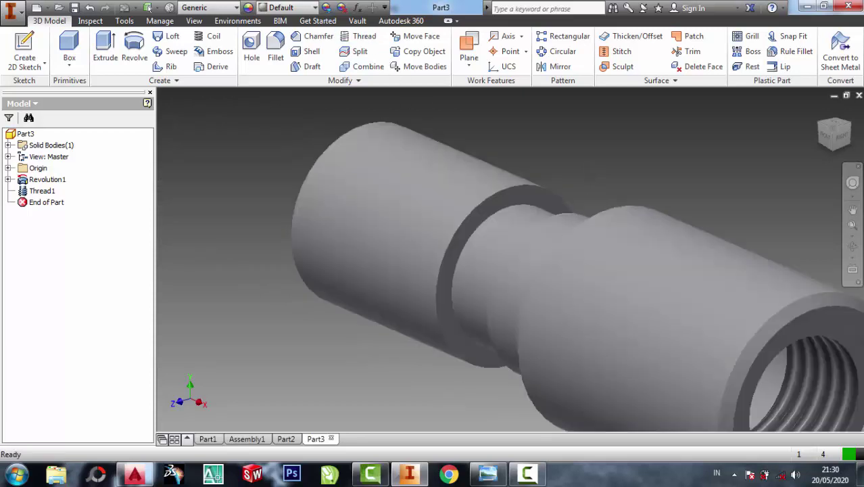
pyautogui.click(853, 246)
pyautogui.moveTo(487, 242); pyautogui.dragTo(552, 294)
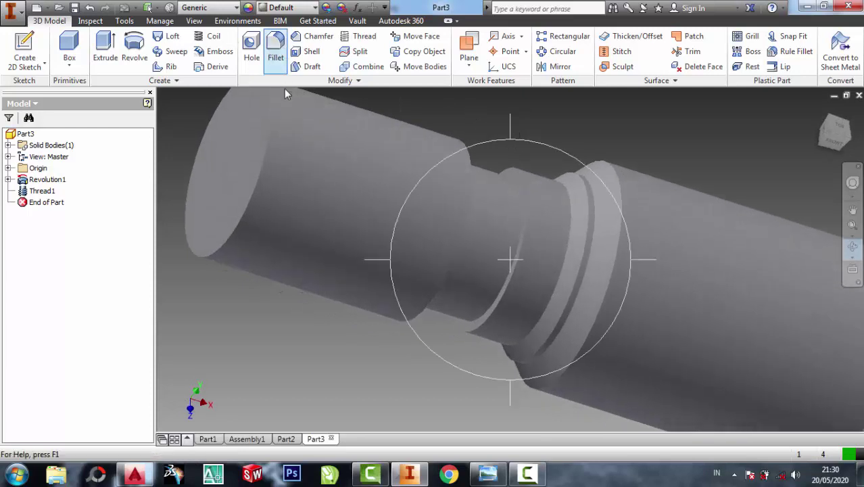
pyautogui.click(262, 167)
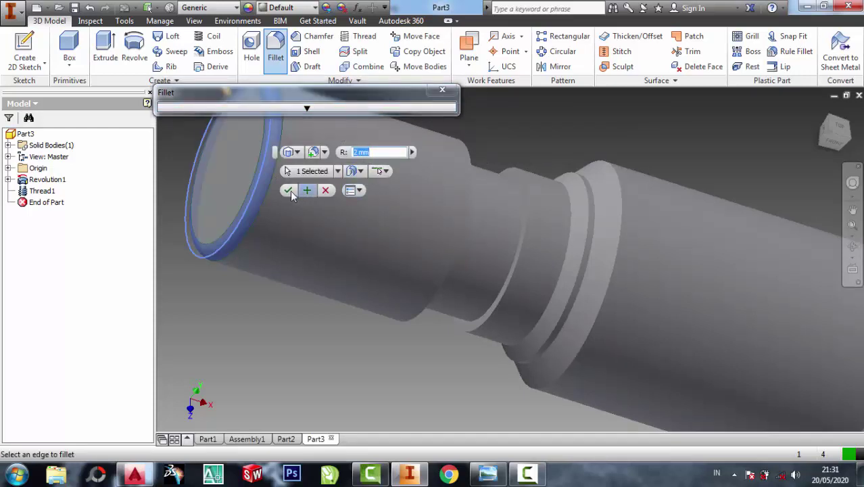
pyautogui.click(288, 190)
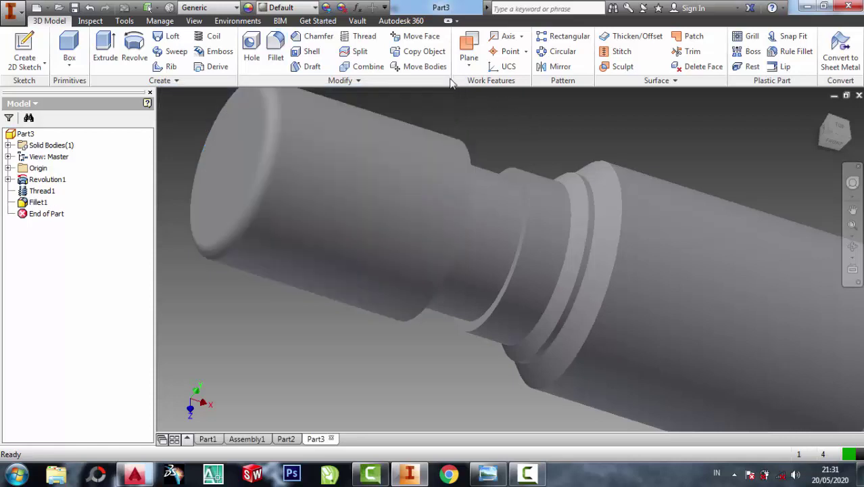
# Add a full-length external thread (Thread2) to the narrow end's cylindrical face
pyautogui.click(359, 36)
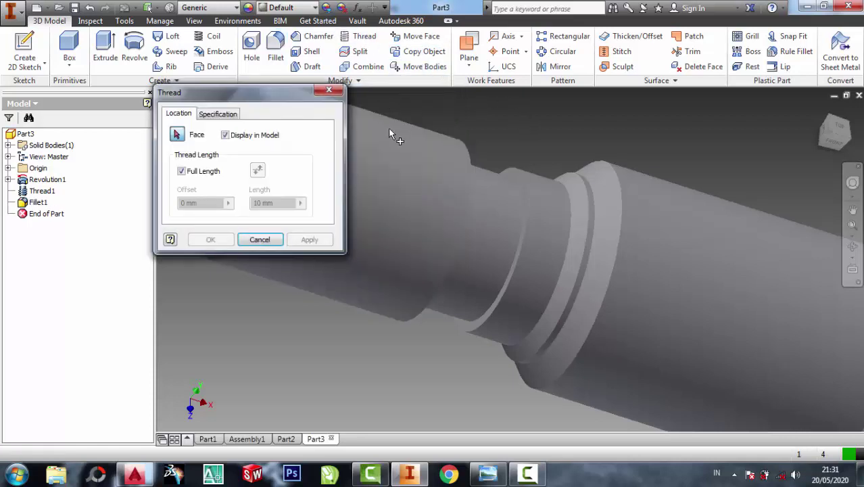
pyautogui.click(394, 160)
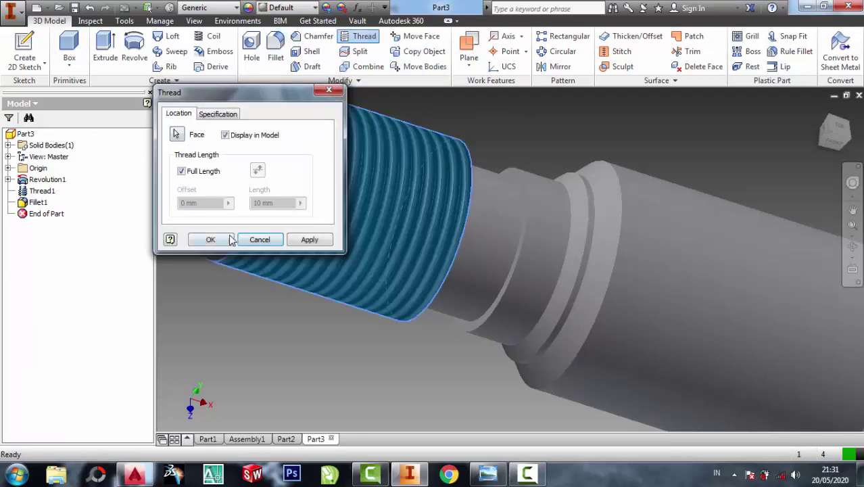
pyautogui.click(228, 239)
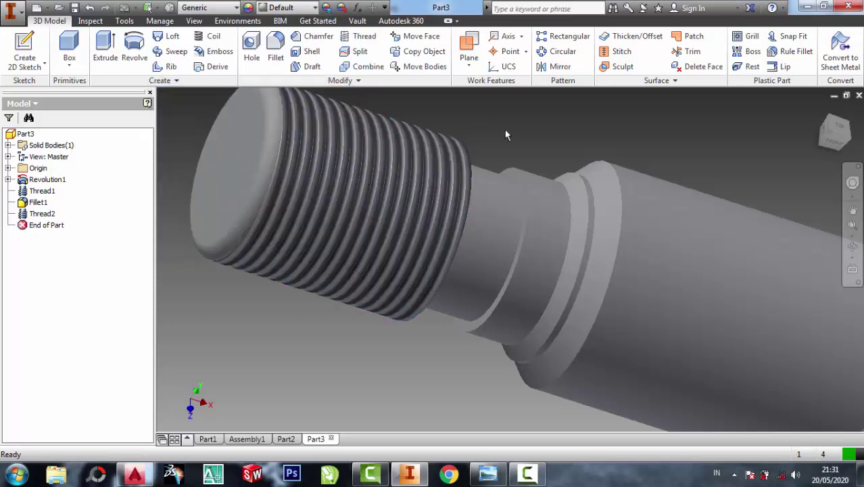
pyautogui.press('Home')
pyautogui.click(852, 246)
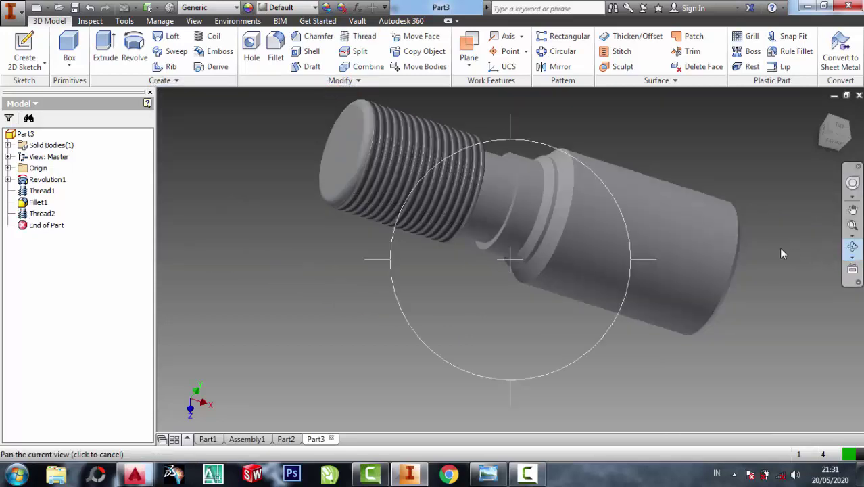
pyautogui.click(853, 246)
pyautogui.click(853, 246)
pyautogui.moveTo(565, 269)
pyautogui.mouseDown()
pyautogui.moveTo(526, 245)
pyautogui.moveTo(514, 266)
pyautogui.moveTo(546, 241)
pyautogui.moveTo(538, 244)
pyautogui.mouseUp()
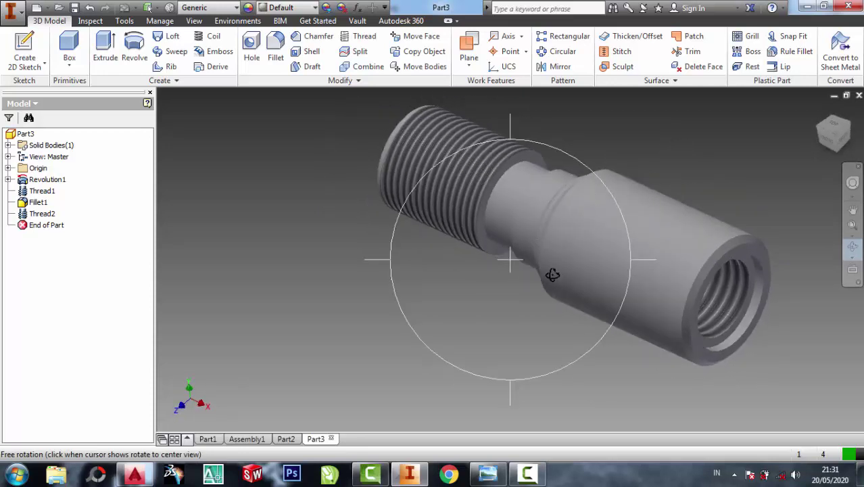
pyautogui.press('Escape')
pyautogui.scroll(3, 586, 303)
pyautogui.scroll(-5, 561, 281)
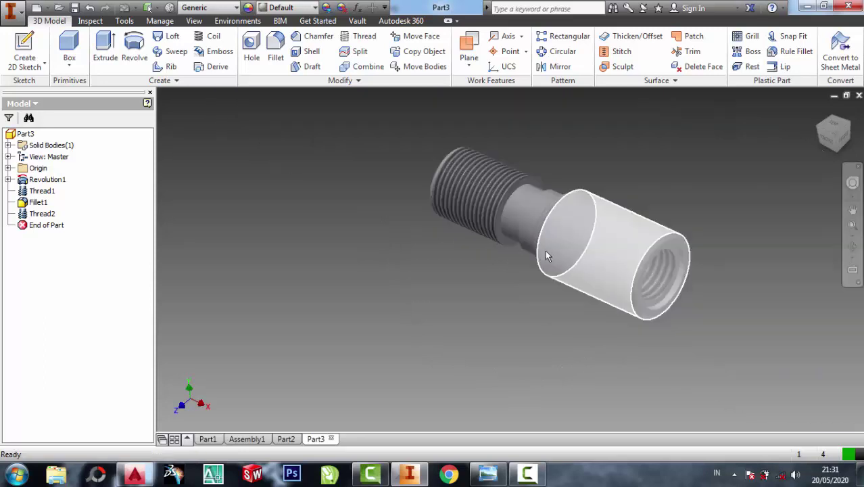
pyautogui.scroll(3, 660, 219)
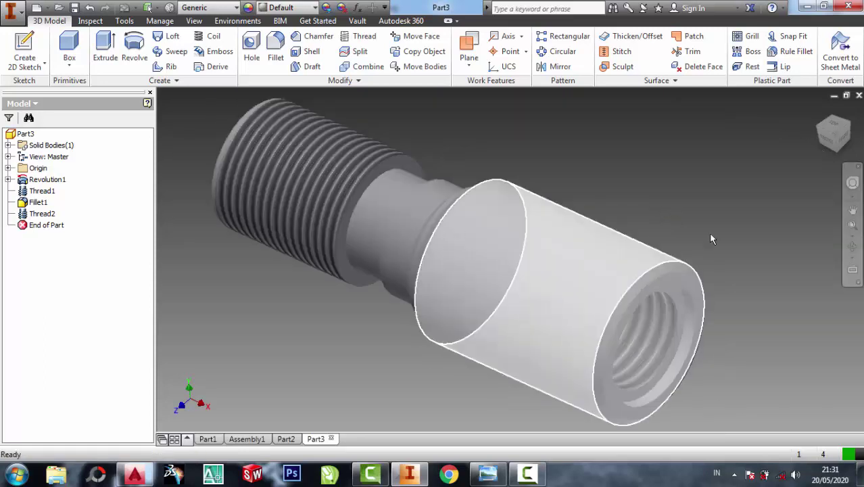
pyautogui.click(488, 474)
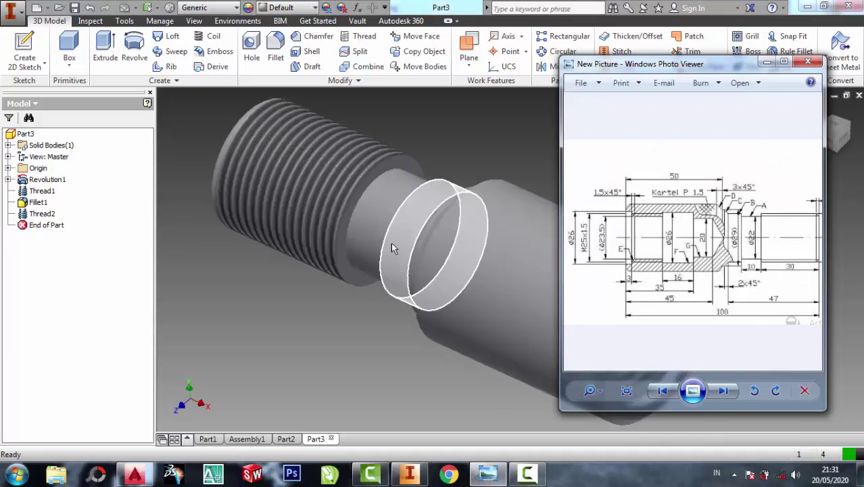
pyautogui.click(336, 318)
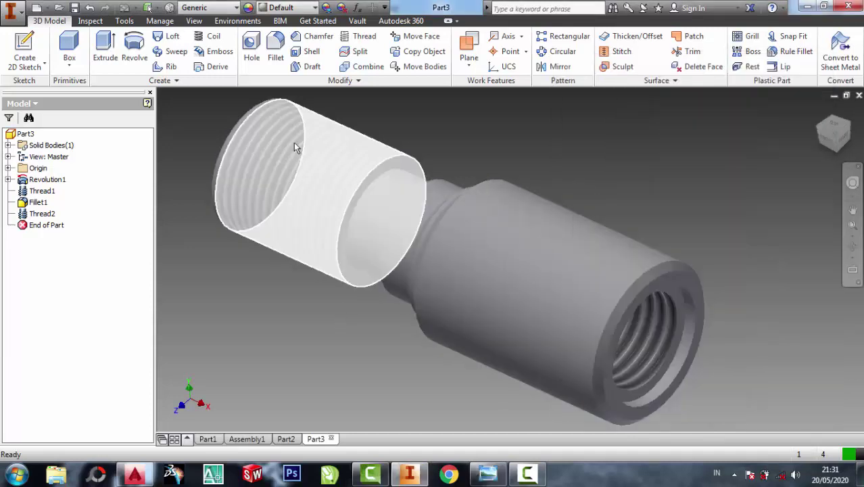
# Apply the Expanded Metal appearance to the part from the Appearance list
pyautogui.click(313, 8)
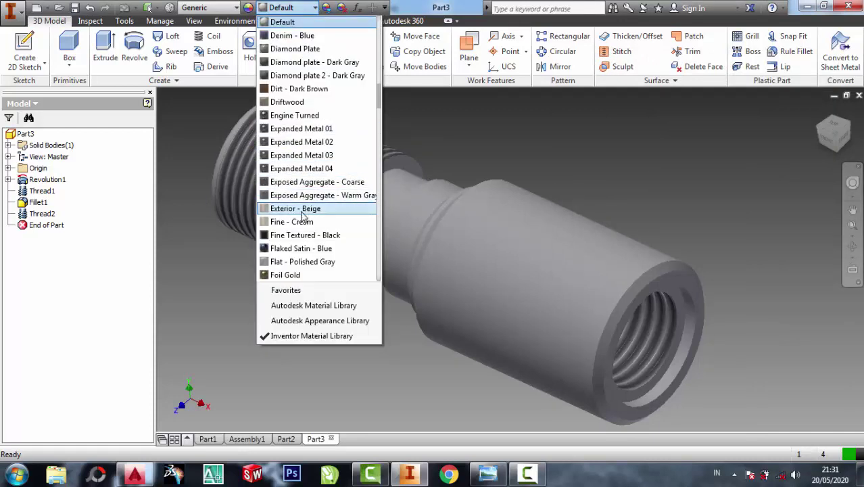
pyautogui.scroll(-1, 308, 164)
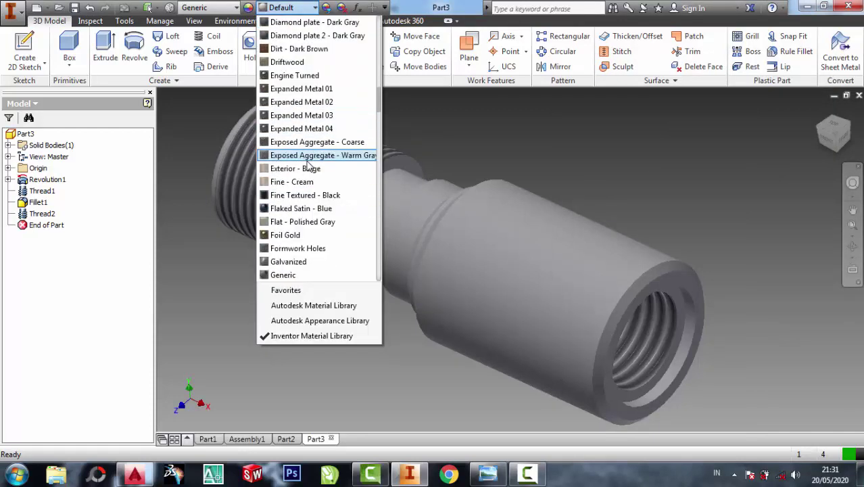
pyautogui.scroll(-1, 304, 163)
pyautogui.scroll(-1, 301, 160)
pyautogui.scroll(2, 298, 154)
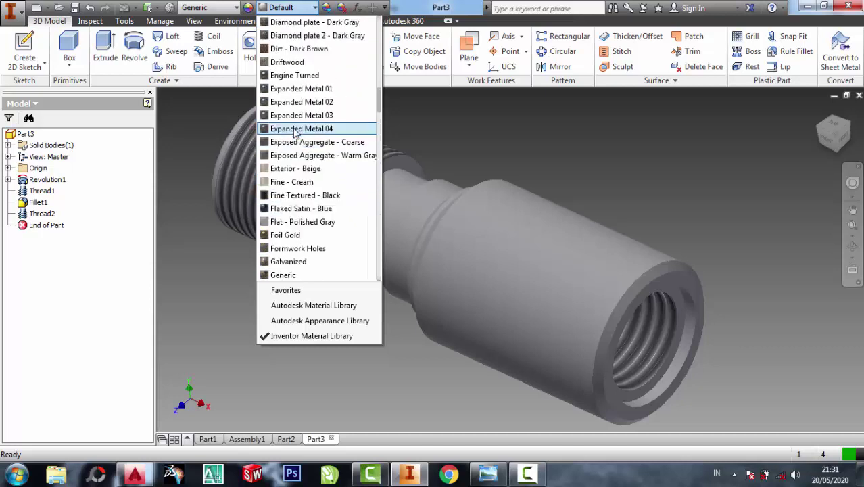
pyautogui.scroll(2, 298, 145)
pyautogui.scroll(1, 299, 139)
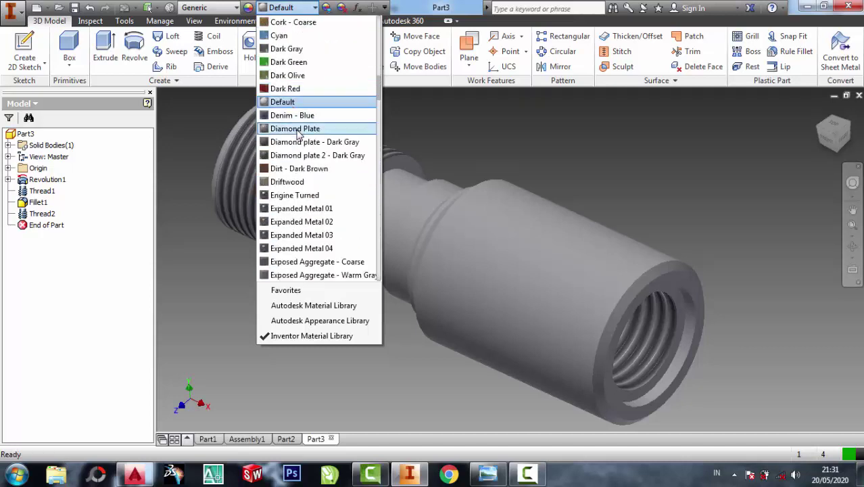
pyautogui.scroll(-1, 298, 206)
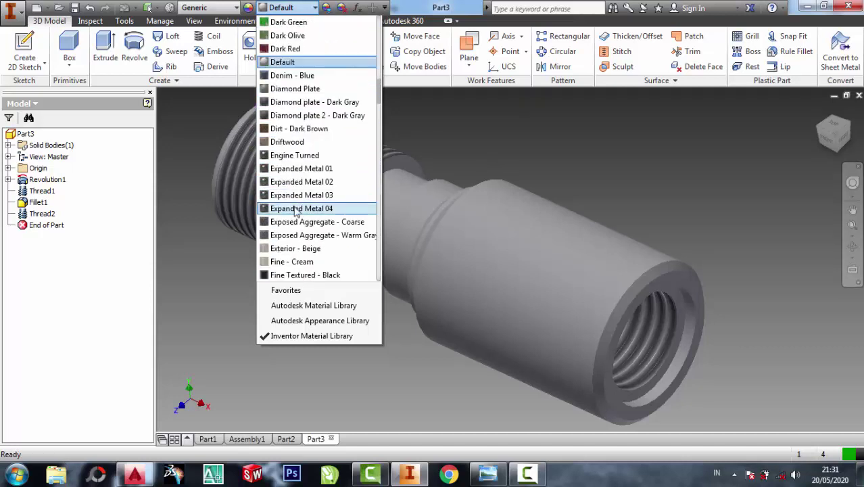
pyautogui.click(294, 206)
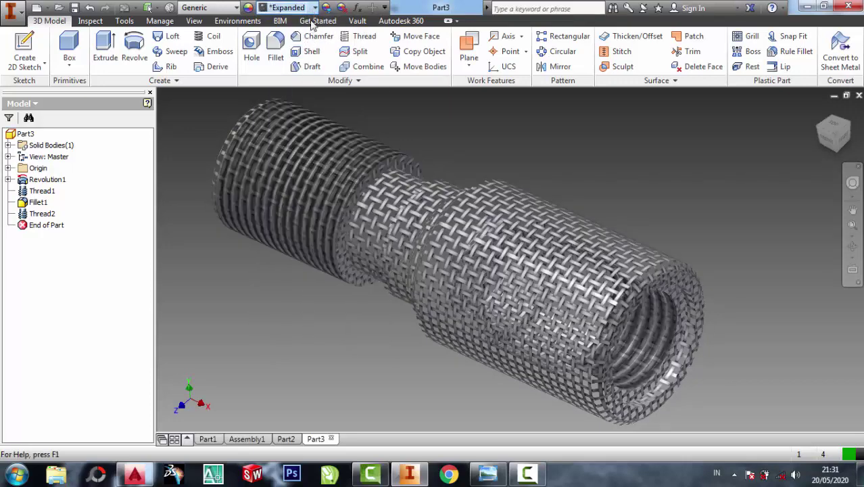
# Replace it with the Galvanized appearance for a plain grey metallic finish
pyautogui.click(314, 9)
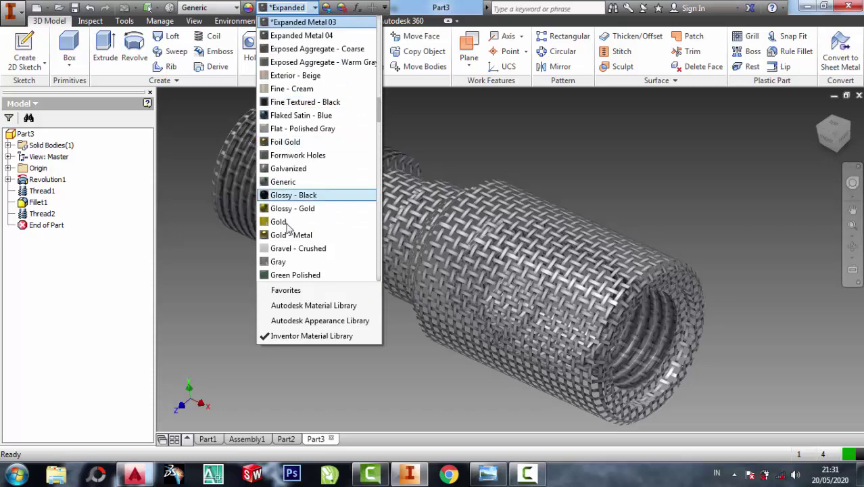
pyautogui.scroll(-1, 290, 215)
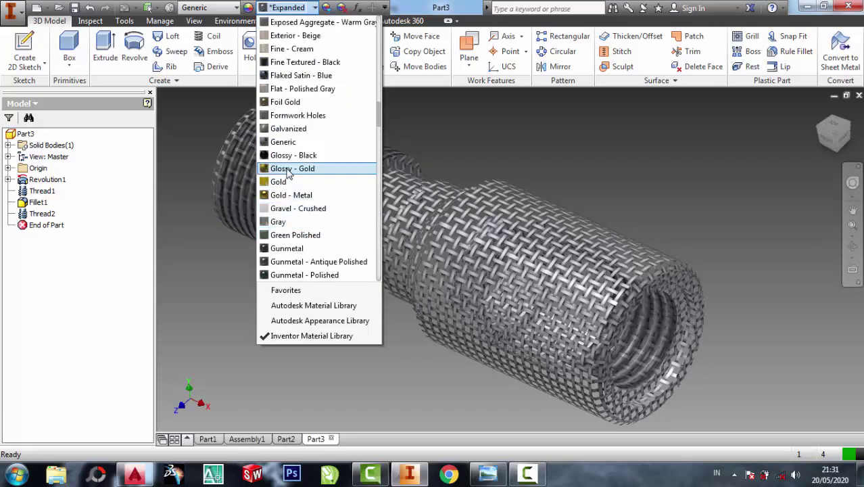
pyautogui.scroll(-2, 306, 249)
pyautogui.scroll(-2, 309, 207)
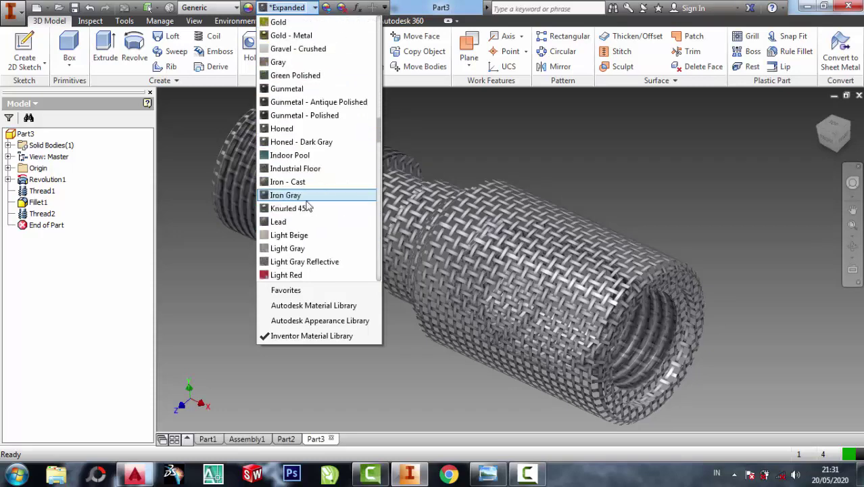
pyautogui.scroll(-1, 308, 206)
pyautogui.scroll(-2, 308, 206)
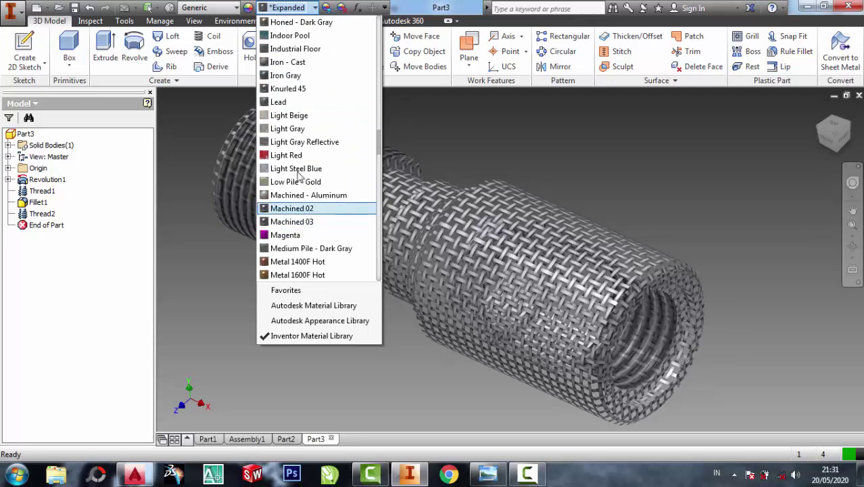
pyautogui.scroll(2, 288, 135)
pyautogui.scroll(3, 286, 94)
pyautogui.scroll(2, 291, 128)
pyautogui.scroll(1, 294, 94)
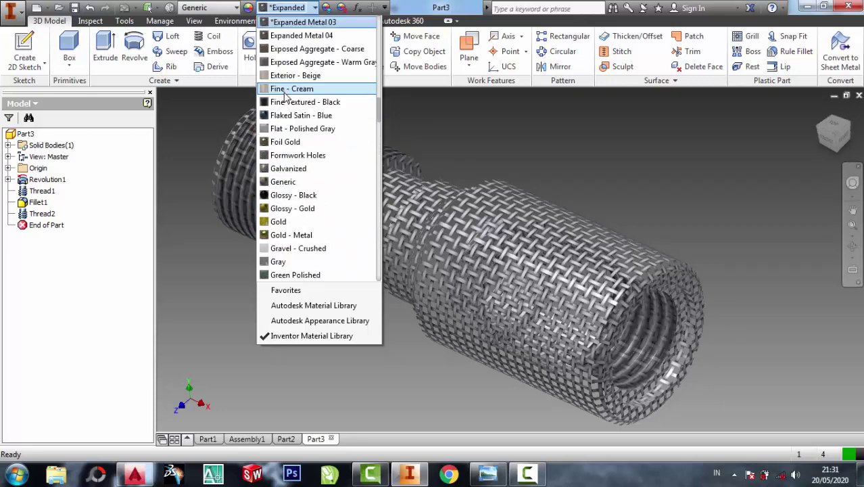
pyautogui.click(299, 169)
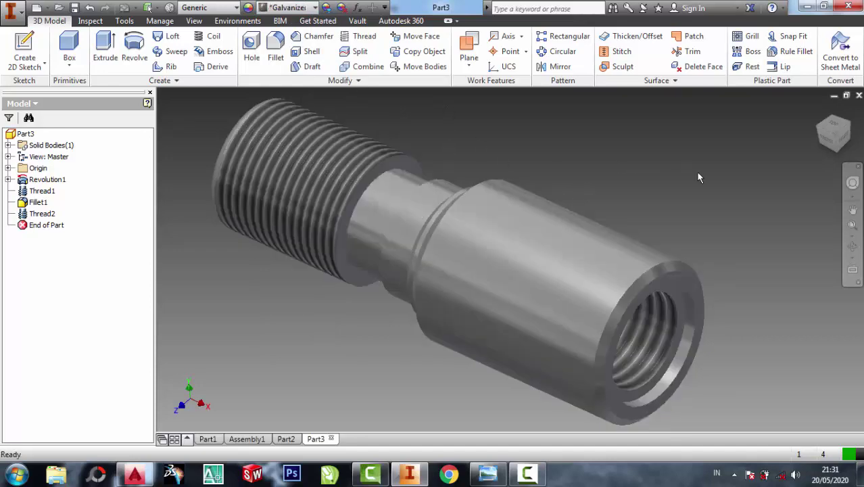
# Show the reference drawing with its Kartel P 1.5 knurl callout in front of the galvanized model
pyautogui.scroll(-4, 629, 171)
pyautogui.scroll(5, 642, 181)
pyautogui.scroll(-3, 656, 195)
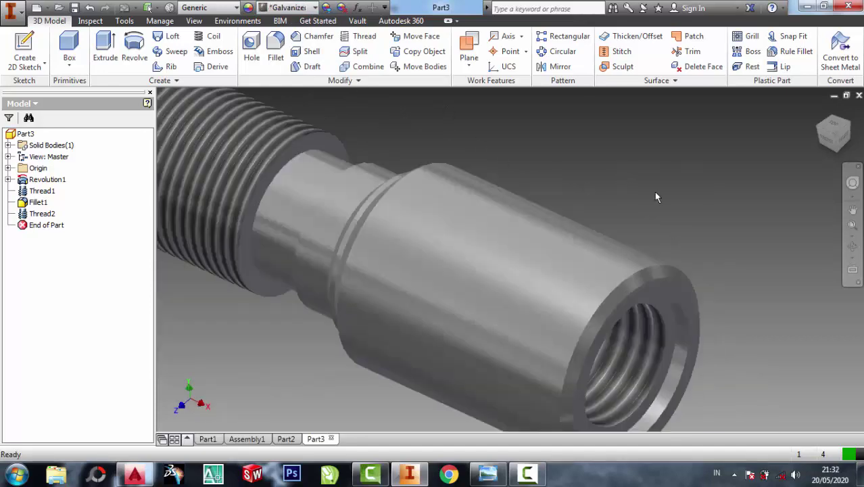
pyautogui.scroll(3, 654, 196)
pyautogui.click(489, 473)
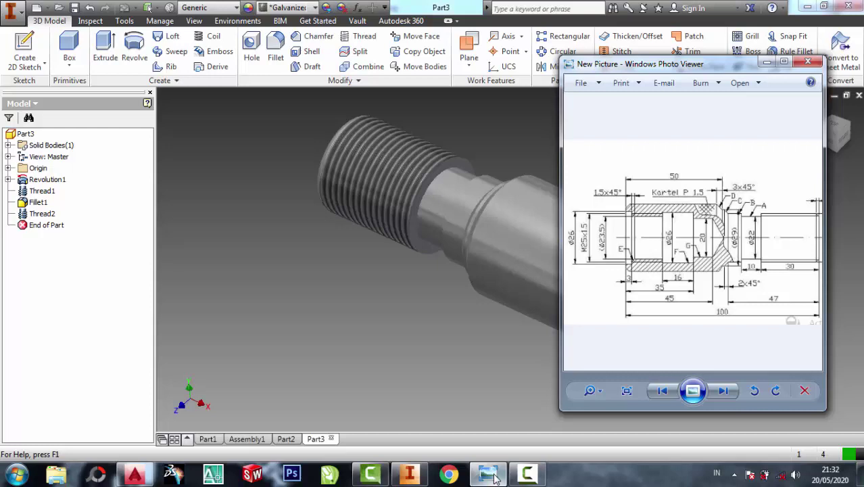
pyautogui.click(496, 148)
pyautogui.scroll(-3, 605, 188)
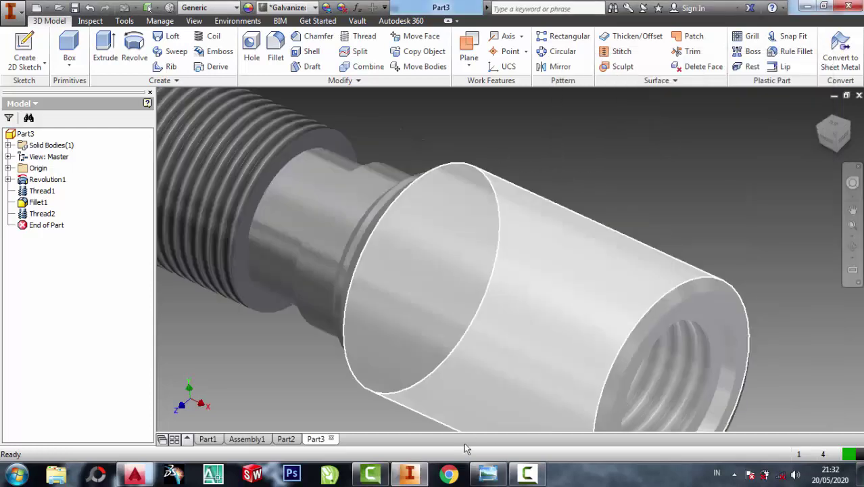
pyautogui.click(489, 473)
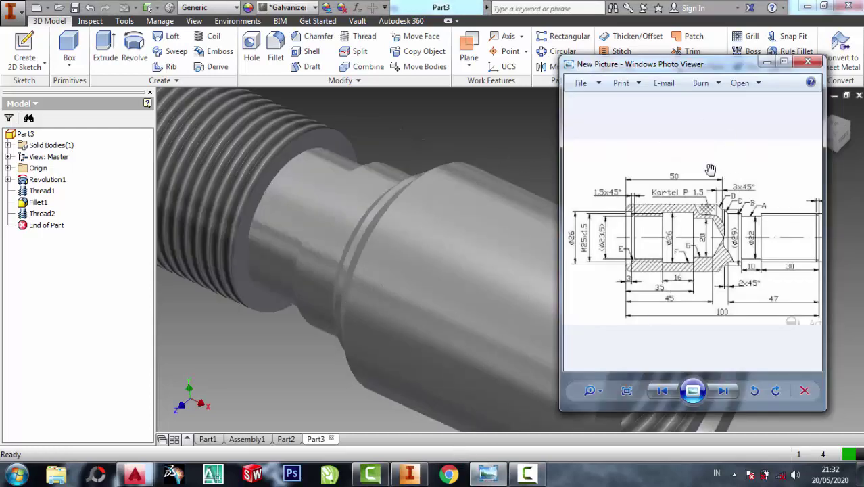